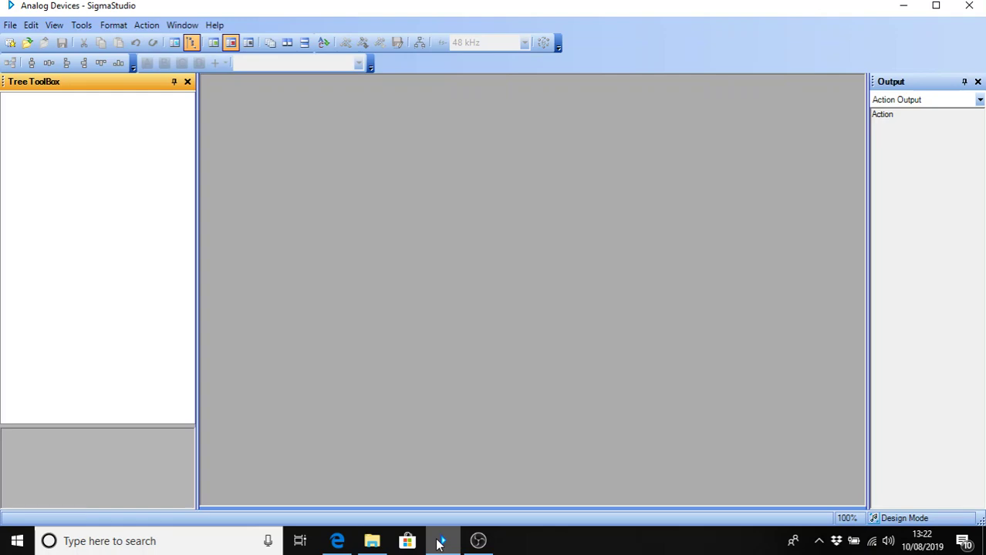
Step: Start a new project and place an ADAU1701 and an E2Prom on Hardware Configuration
click(10, 24)
click(39, 37)
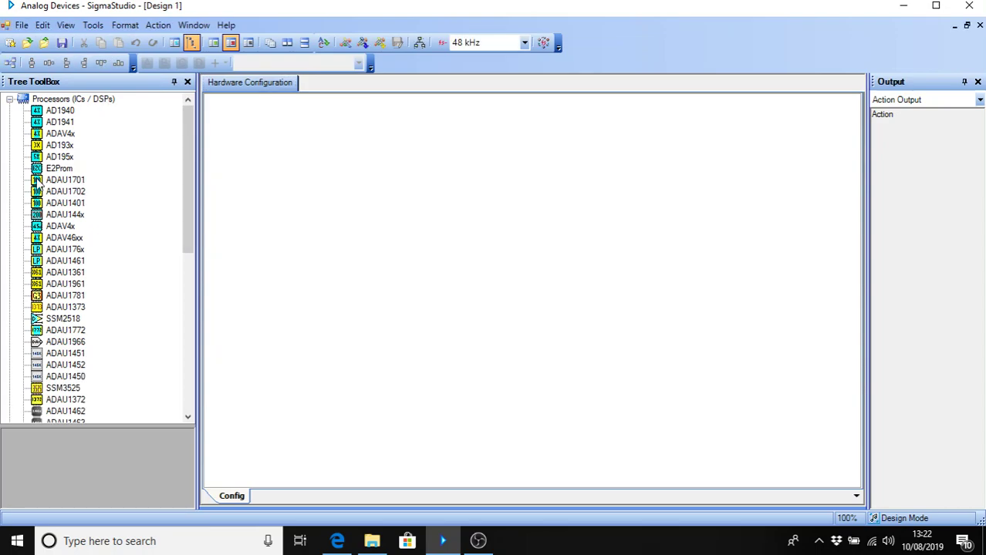
drag(37, 180, 554, 198)
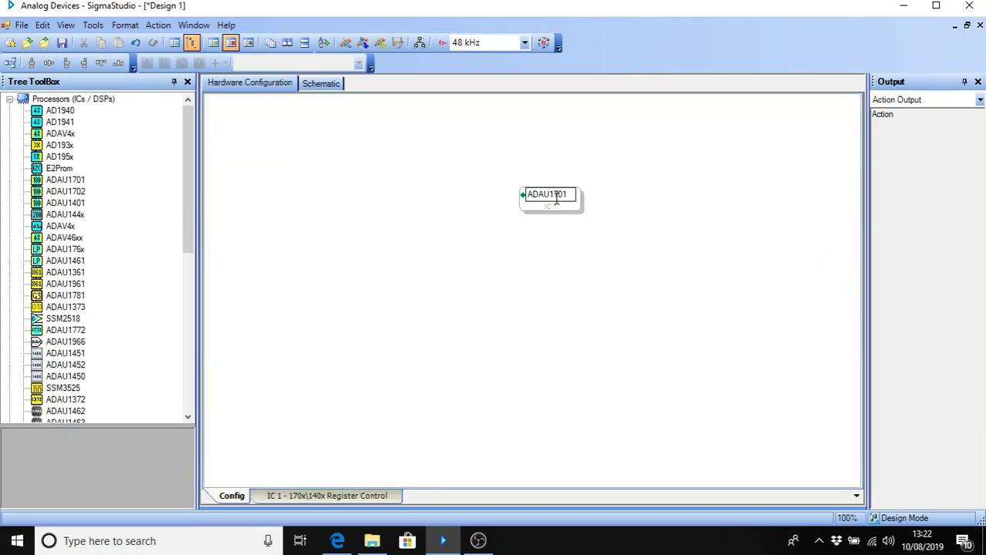
click(38, 171)
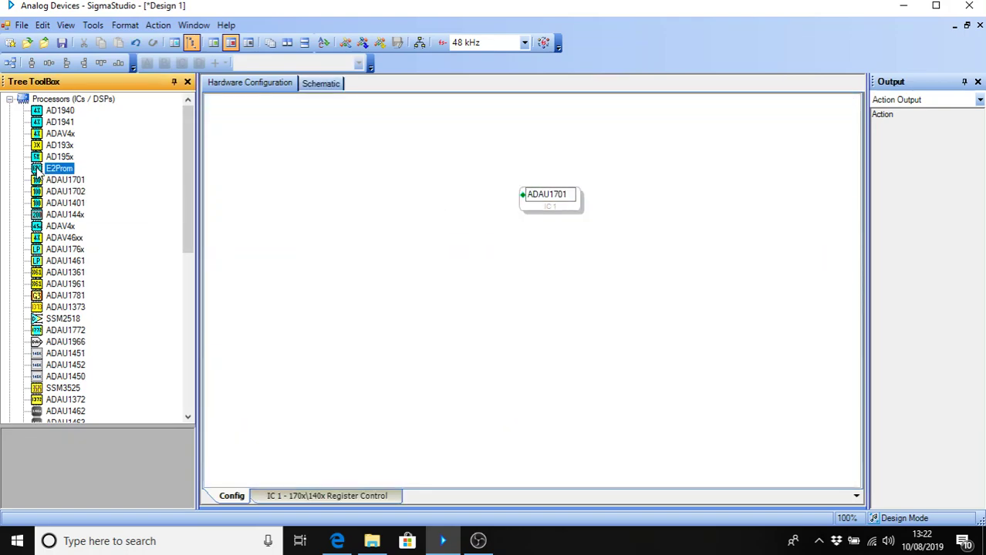
drag(39, 172, 524, 250)
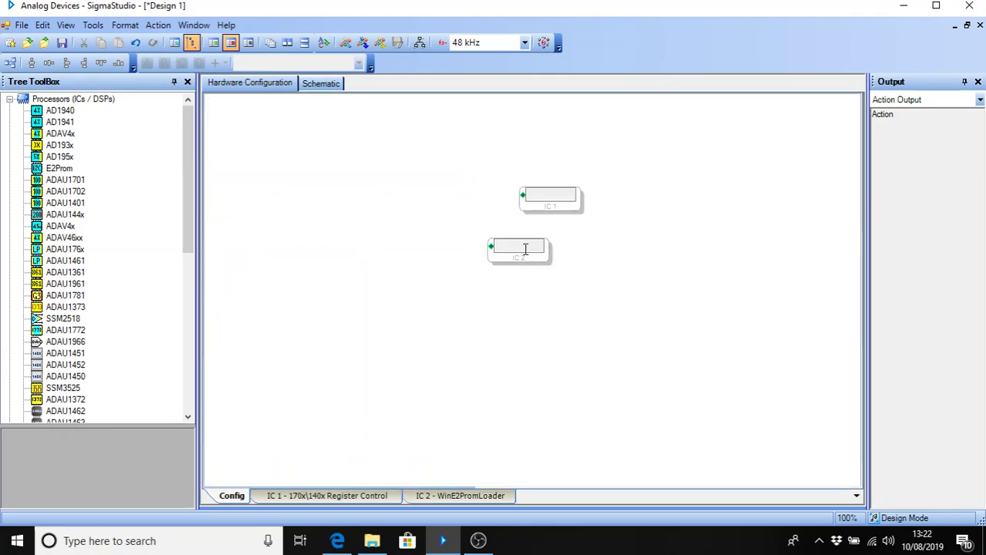
Step: Add a USBi interface and wire its ports 1 and 2 to the ADAU1701 and E2Prom
drag(189, 214, 190, 290)
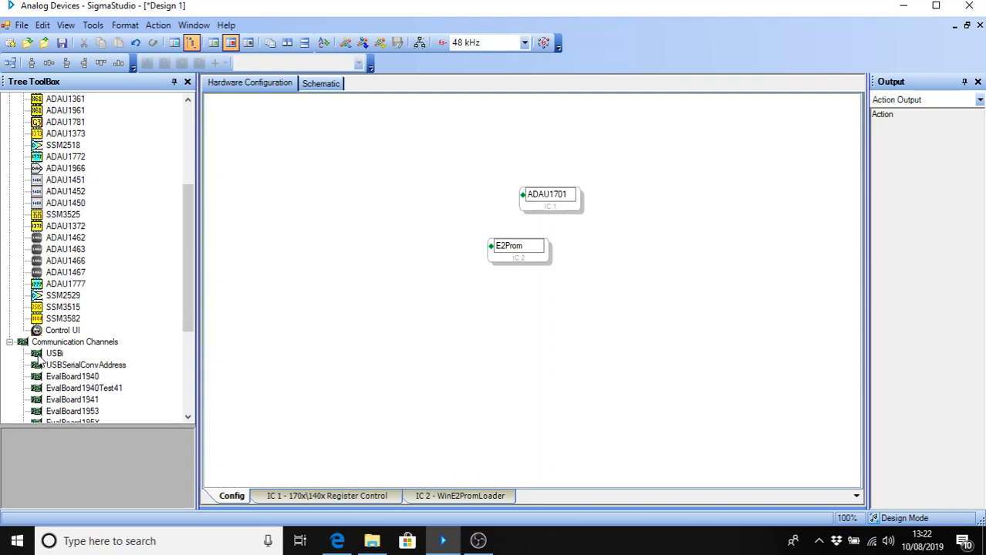
drag(38, 353, 345, 197)
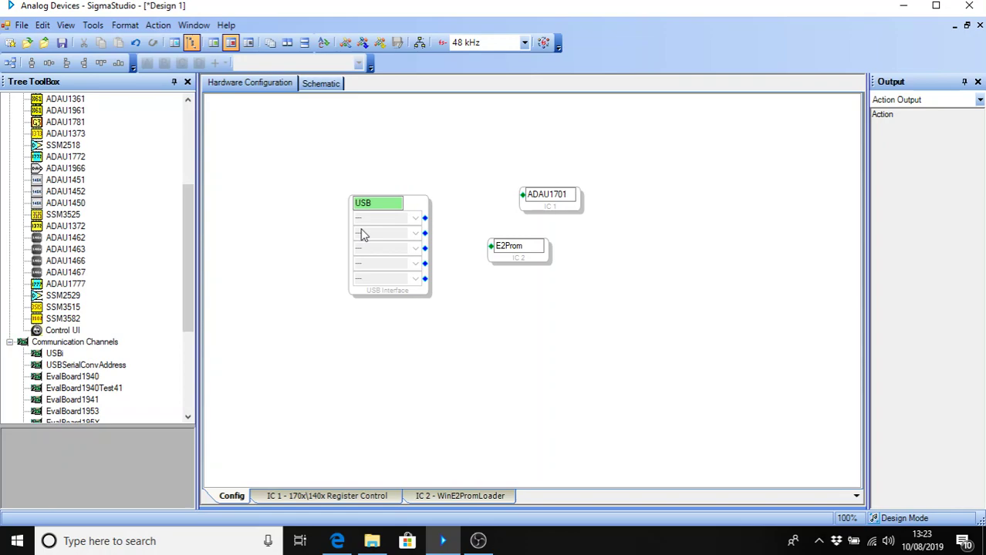
drag(424, 219, 522, 194)
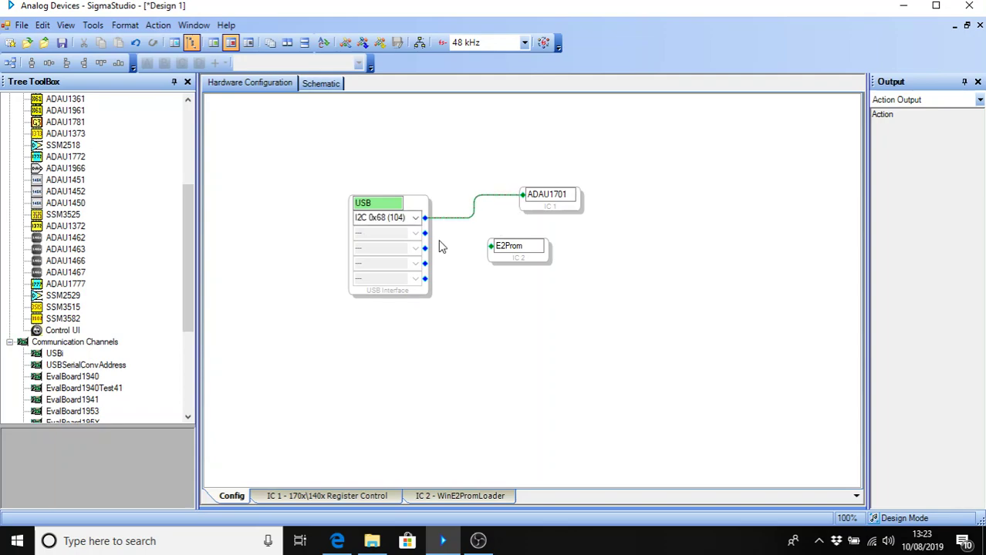
drag(425, 234, 491, 248)
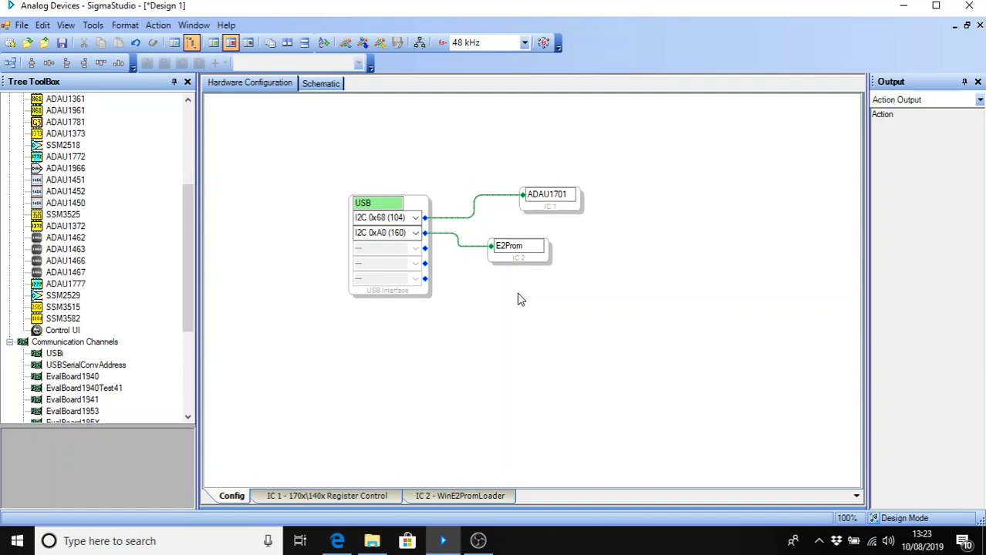
Step: In the ADAU1701 Register Window, set MP2 to ADC1 and MP3 to ADC2
right_click(536, 216)
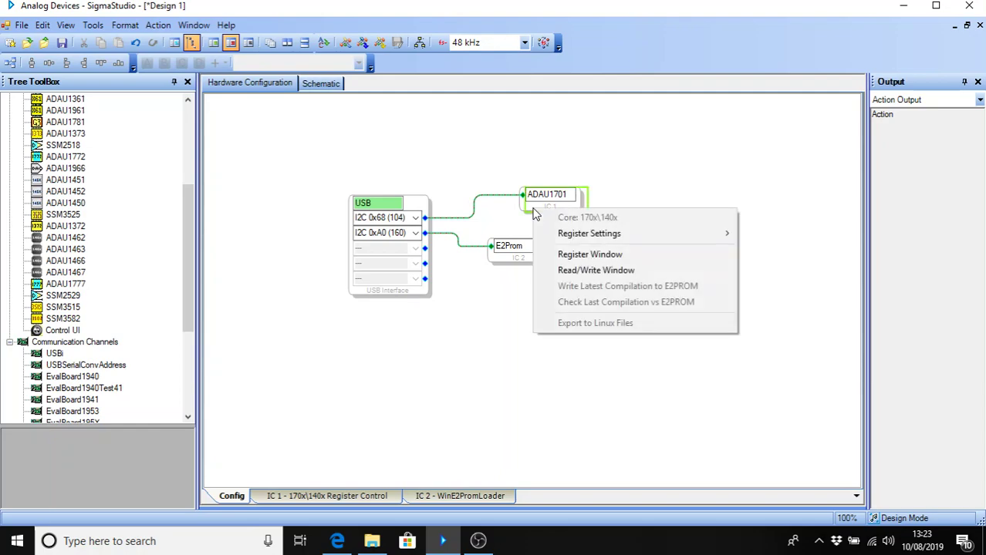
click(567, 257)
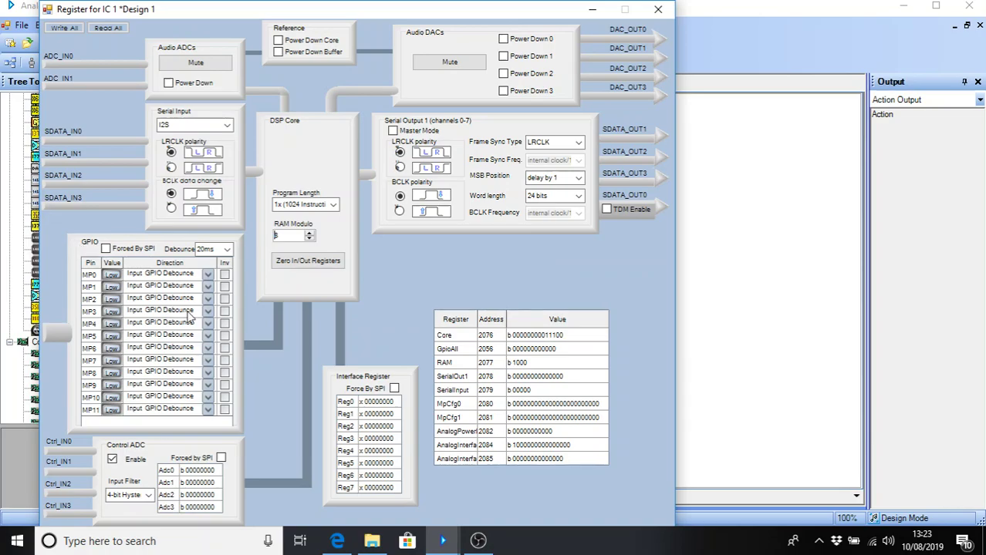
click(208, 299)
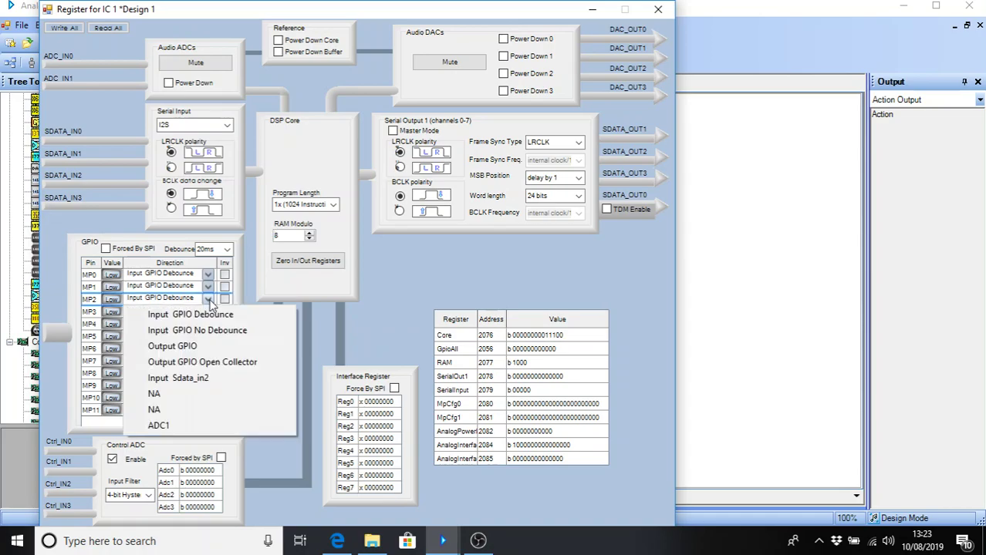
click(185, 423)
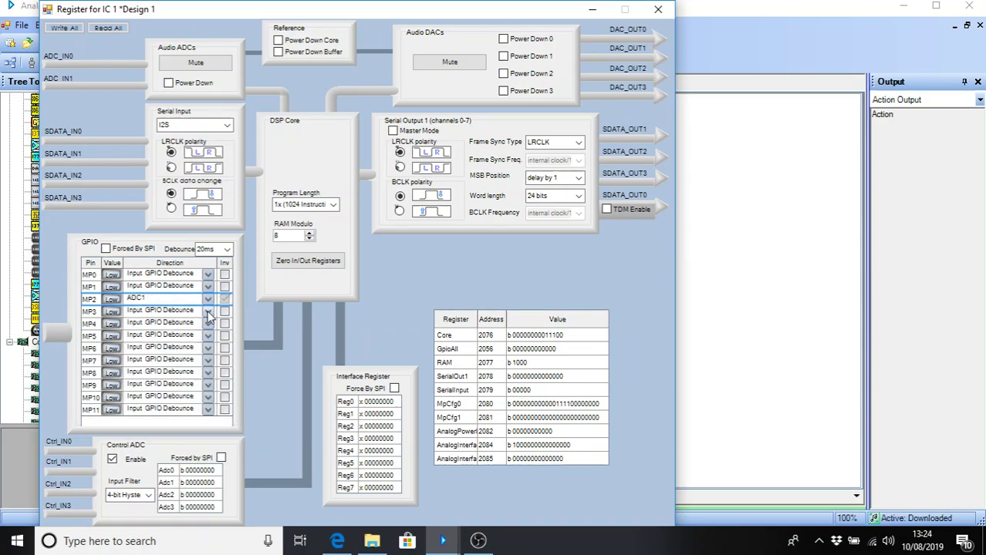
click(209, 311)
click(187, 438)
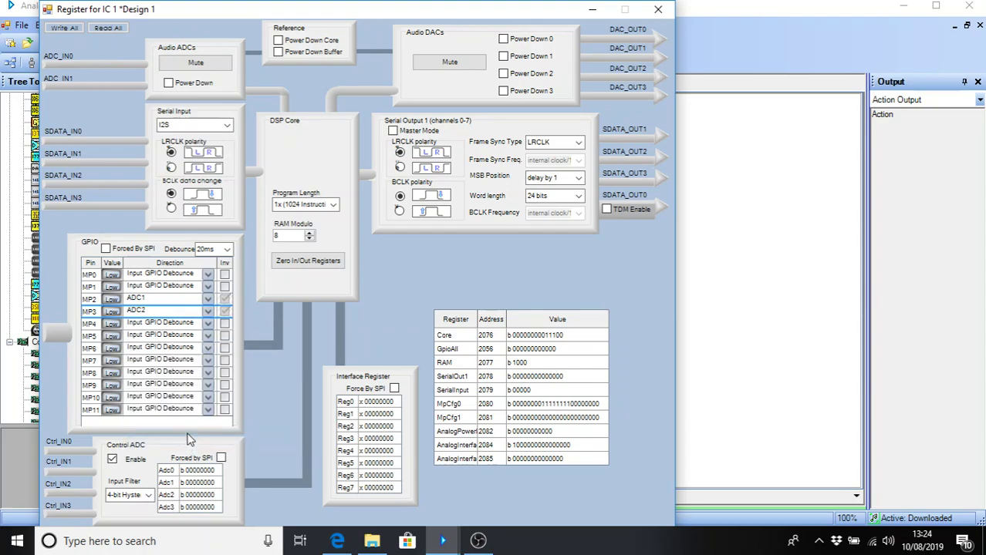
Step: Set pin MP8 to ADC3 and pin MP9 to ADC0
click(209, 373)
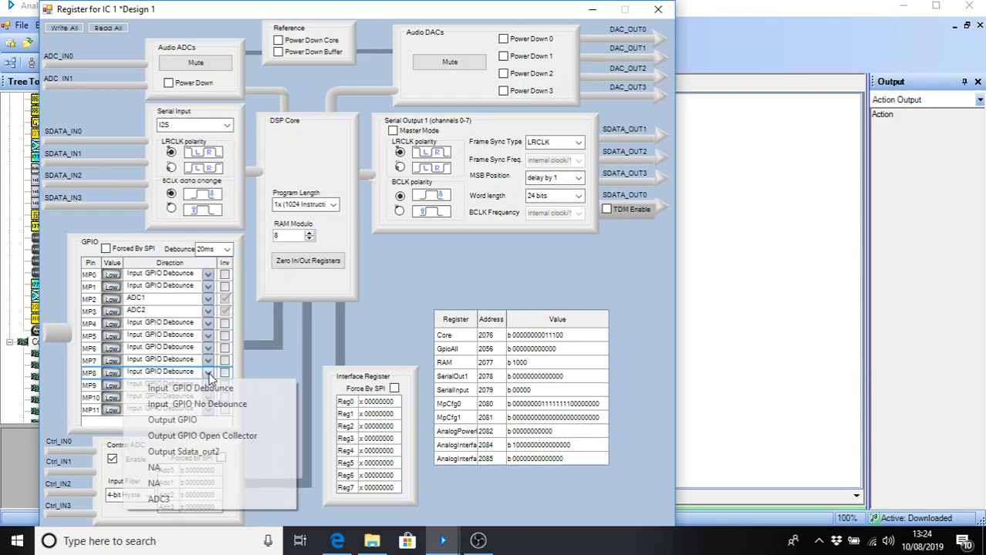
click(193, 503)
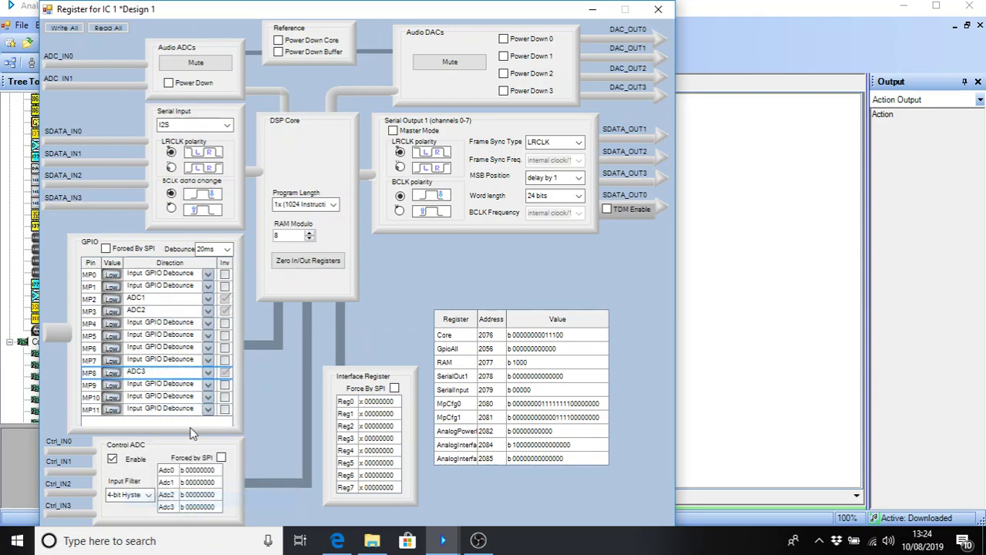
click(208, 385)
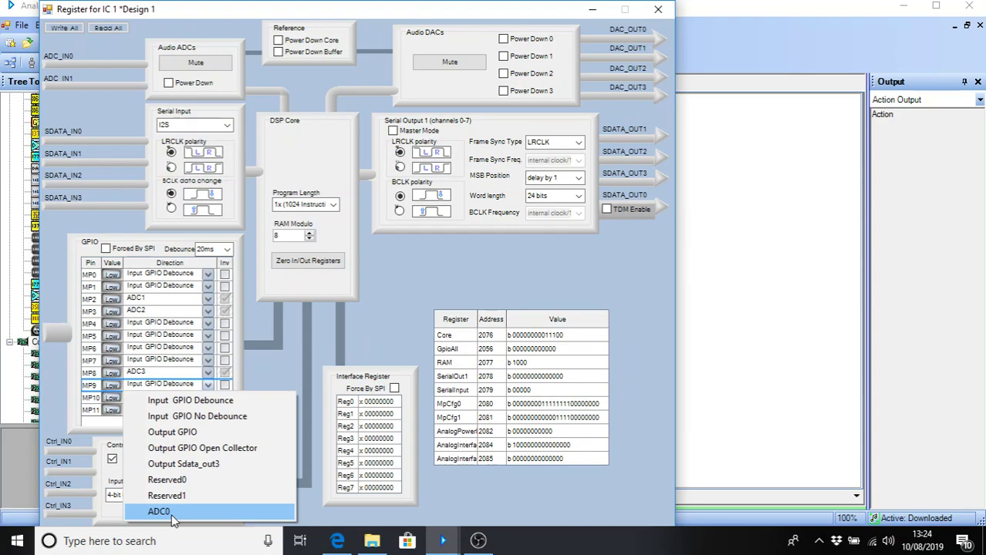
click(173, 513)
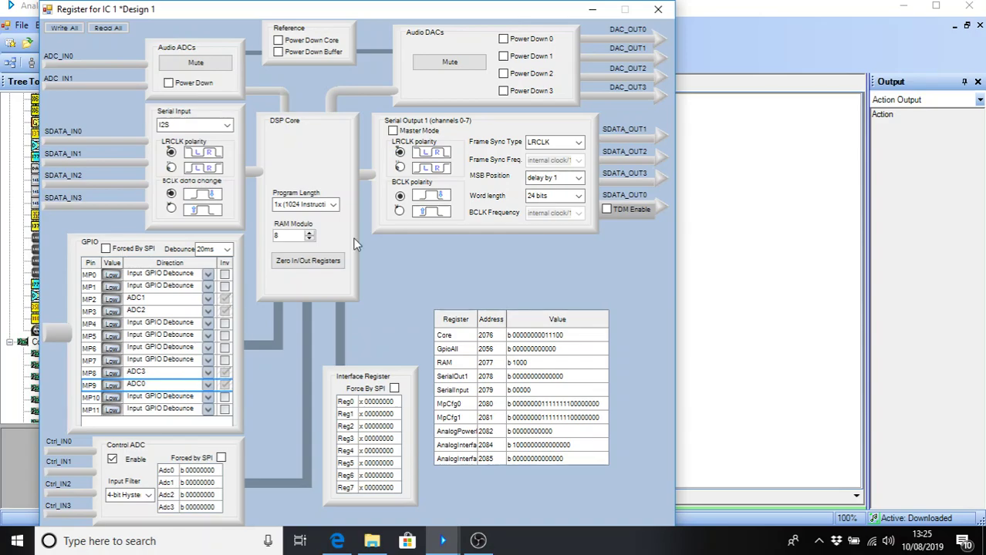
Step: Close the register window and place Input1 and a DAC0 Output1 block on the Schematic
click(657, 10)
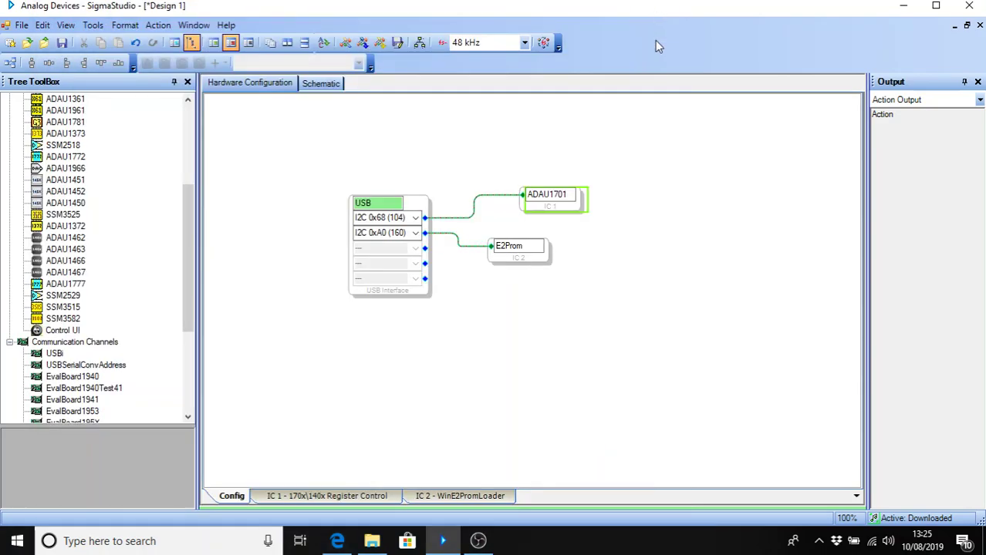
click(322, 88)
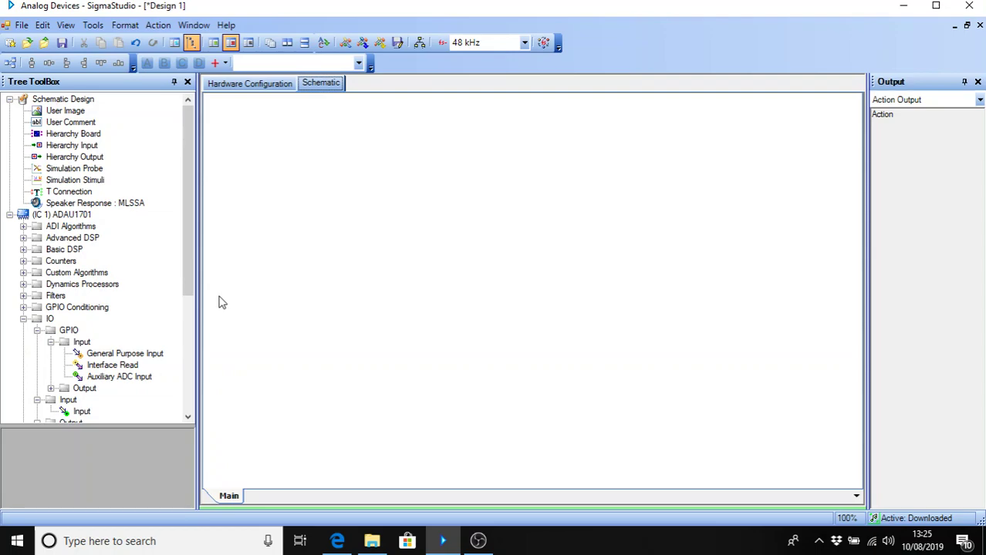
drag(188, 260, 186, 281)
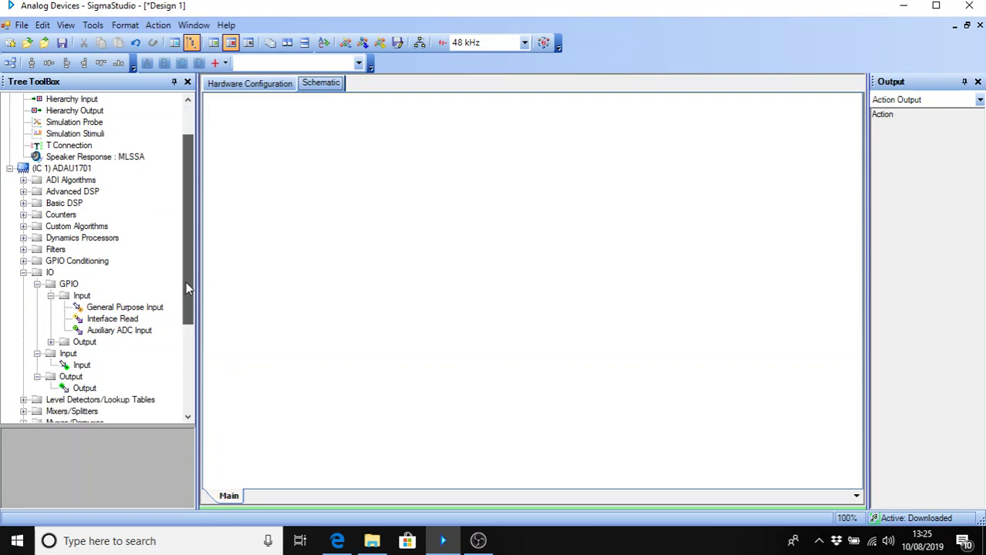
drag(64, 368, 291, 199)
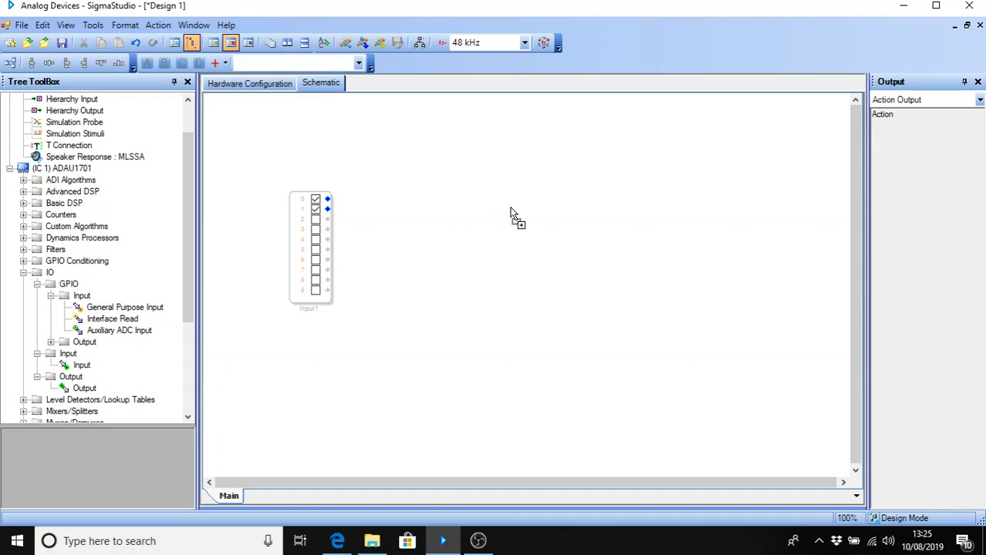
drag(510, 213, 513, 215)
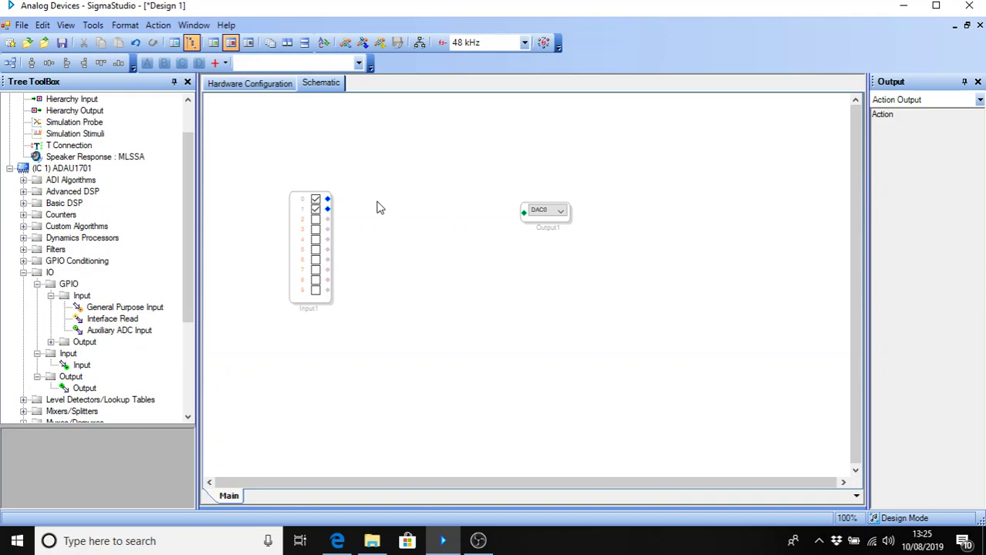
drag(187, 260, 189, 333)
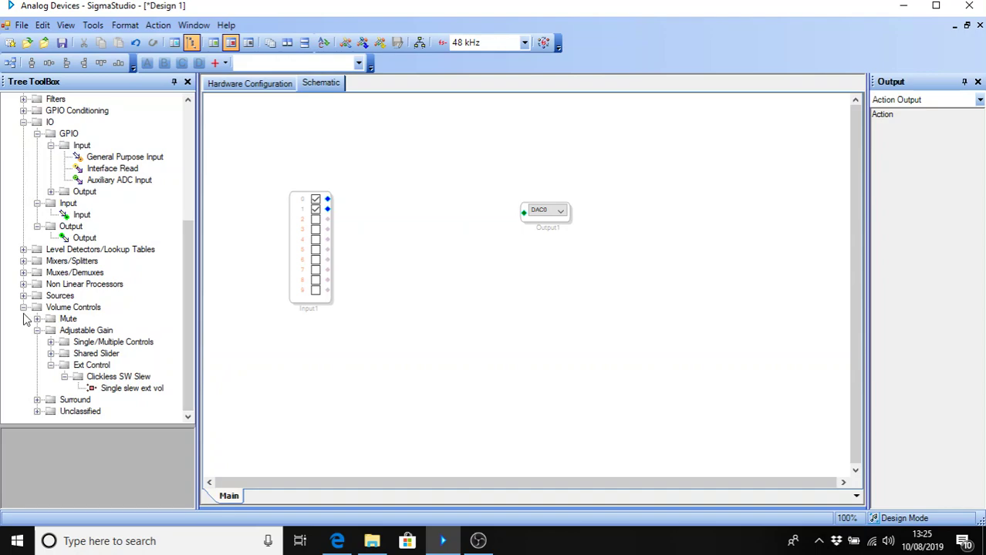
Step: Add a Single Volume control and wire Input1 channel 0 through it to DAC0
click(23, 308)
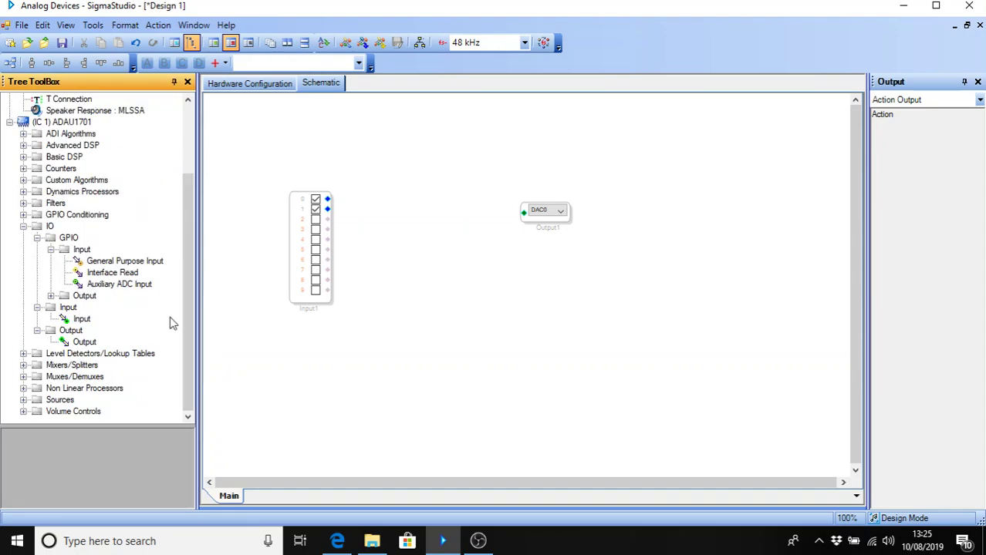
click(23, 412)
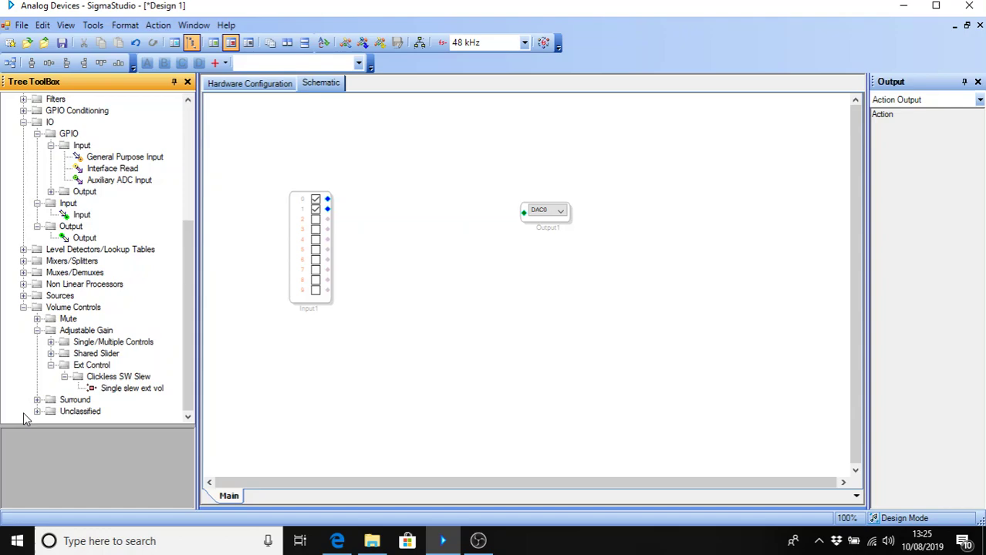
click(51, 343)
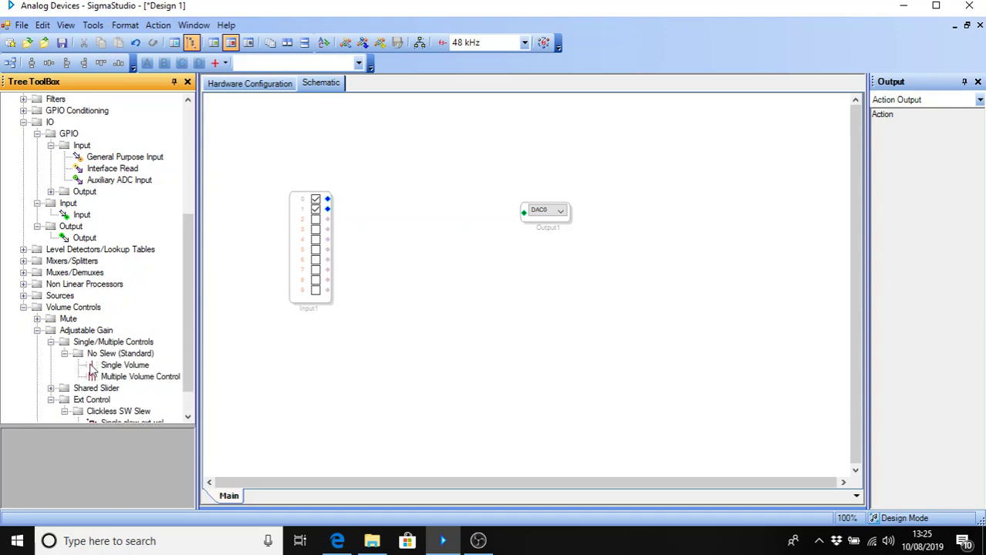
drag(91, 370, 414, 217)
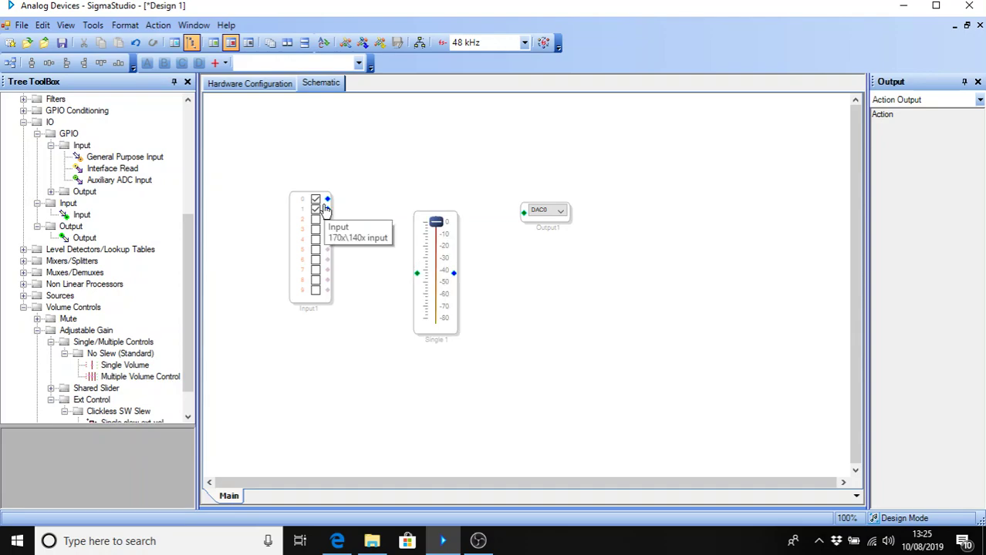
drag(327, 199, 416, 275)
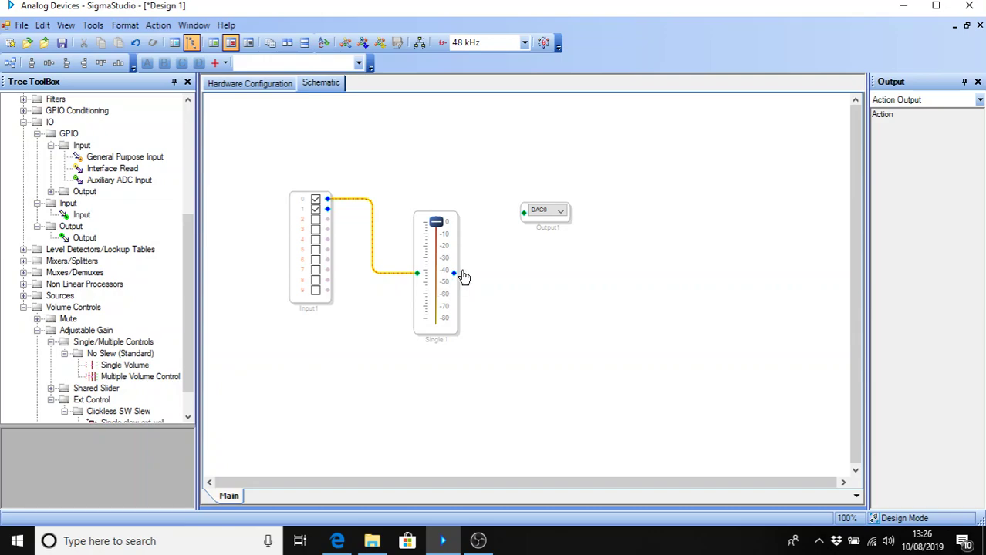
drag(455, 274, 523, 214)
Step: Download the design, then sweep Single 1 to -80 dB, back to 0 dB, and partway down
click(379, 43)
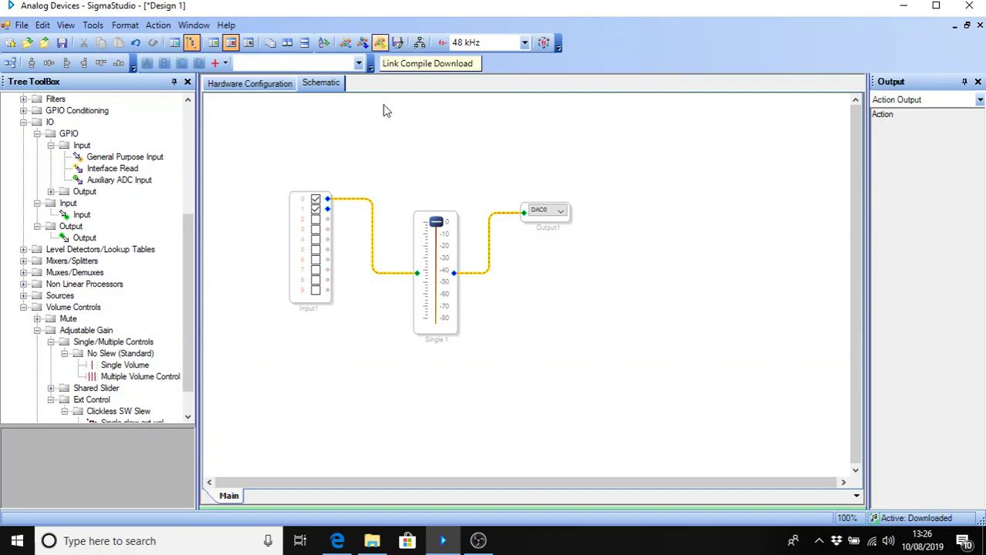
drag(437, 225, 439, 325)
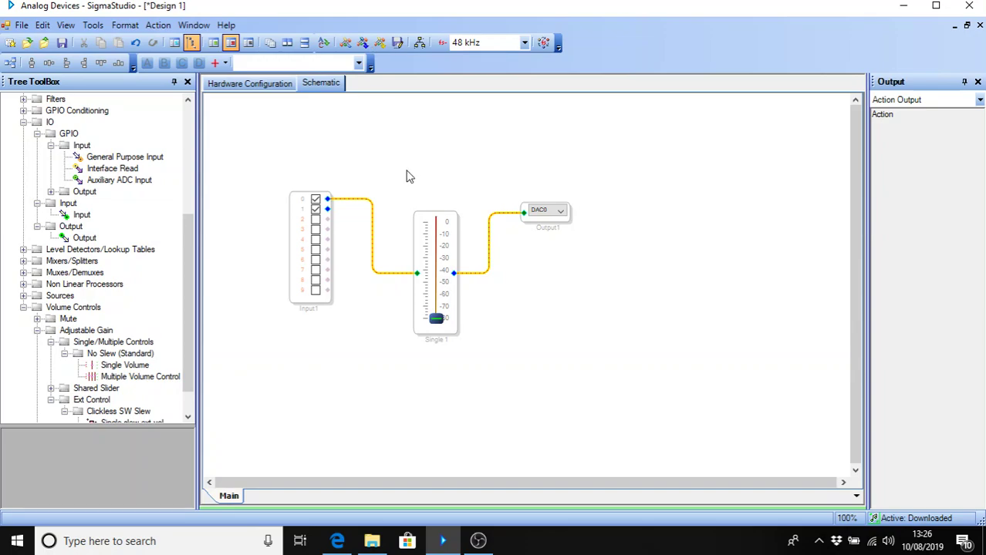
drag(436, 318, 442, 224)
drag(436, 223, 448, 264)
Step: Delete the Single 1 volume block along with its wires
right_click(425, 267)
click(450, 311)
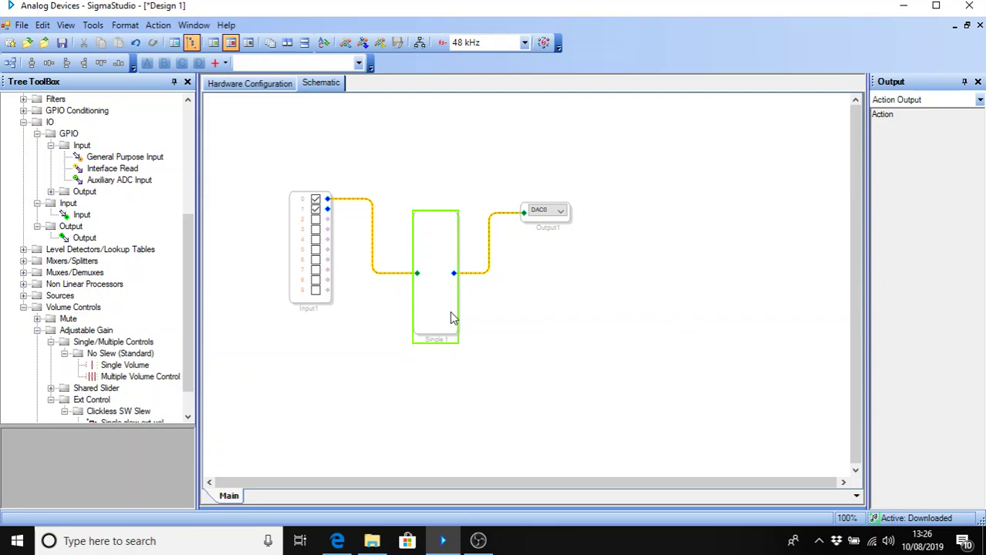
key(Delete)
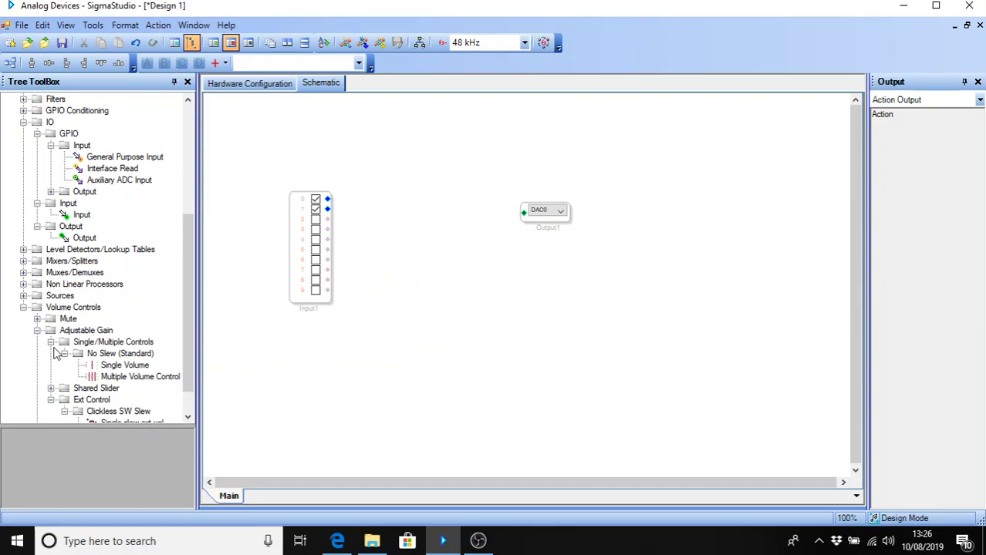
Step: Collapse the Single/Multiple Controls and Adjustable Gain groups and re-expand Volume Controls
click(51, 342)
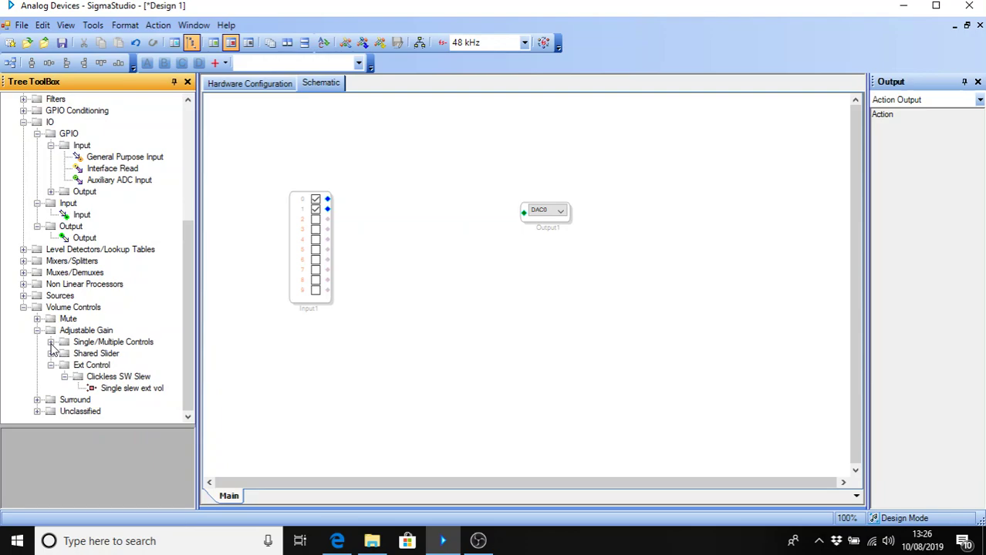
click(37, 330)
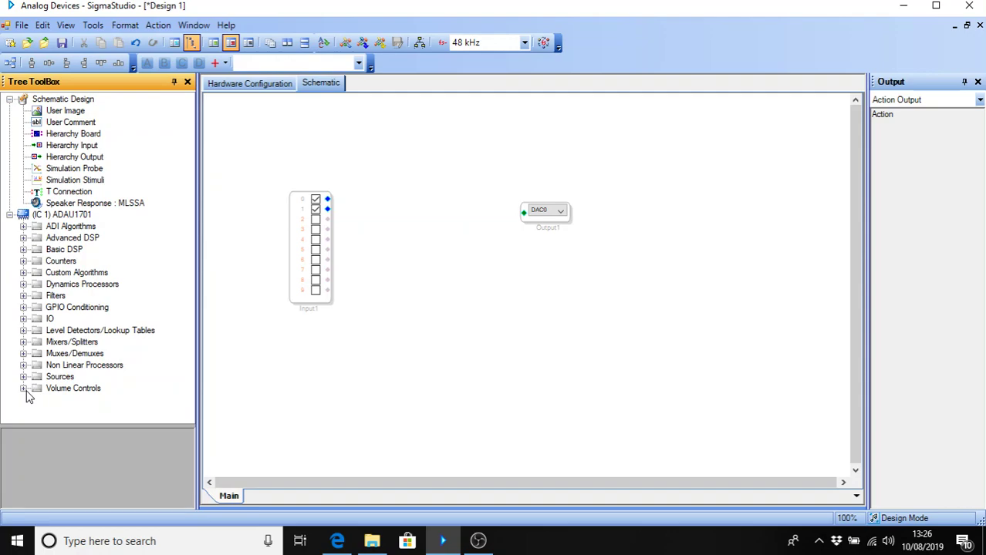
click(24, 389)
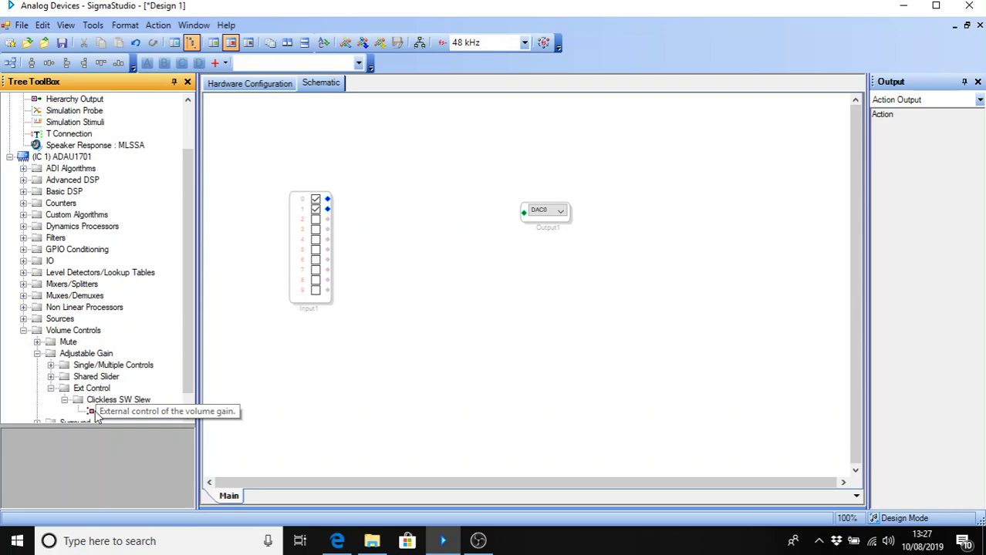
Step: Place a Single slew ext vol cell and route Input1 channel 0 through it to DAC0
drag(96, 417, 443, 205)
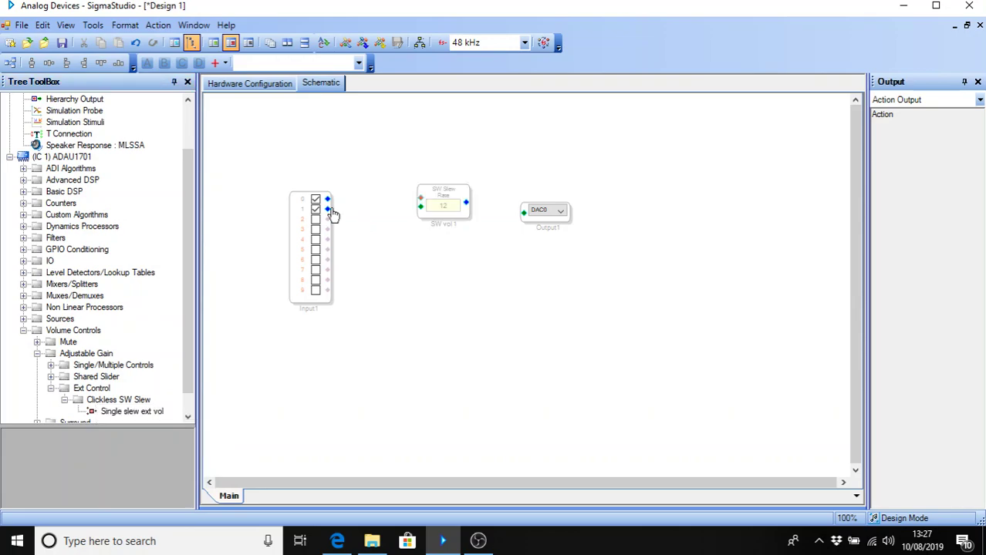
drag(328, 199, 408, 214)
drag(409, 214, 421, 206)
drag(466, 202, 524, 212)
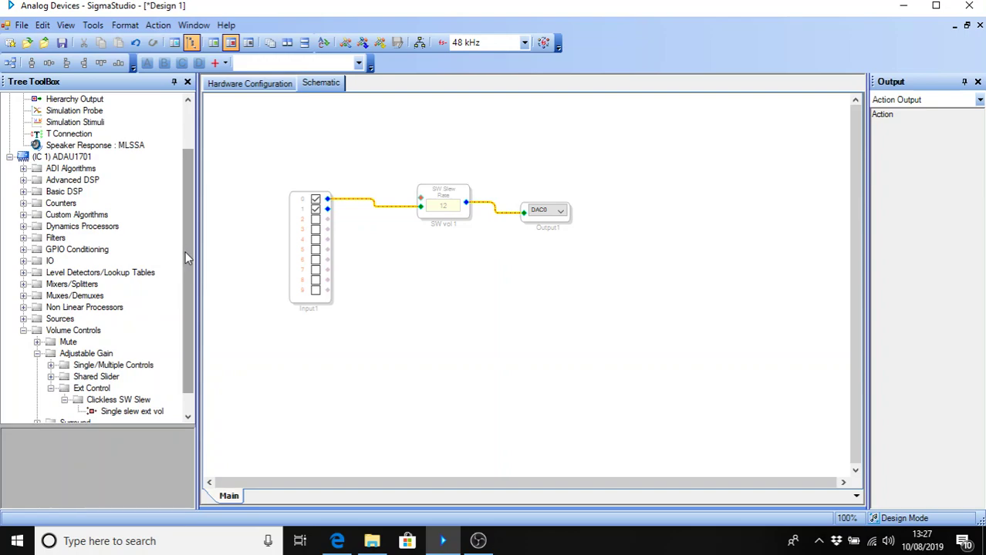
click(23, 249)
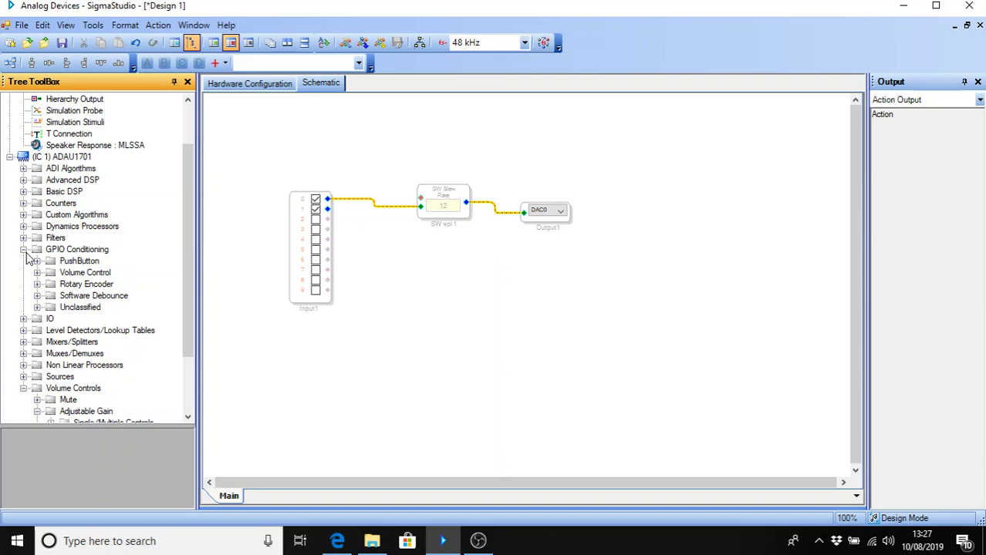
Step: Wire an AUX_ADC_0 input to SW vol 1's control pin, then Link Compile Download with F7
click(24, 250)
click(24, 262)
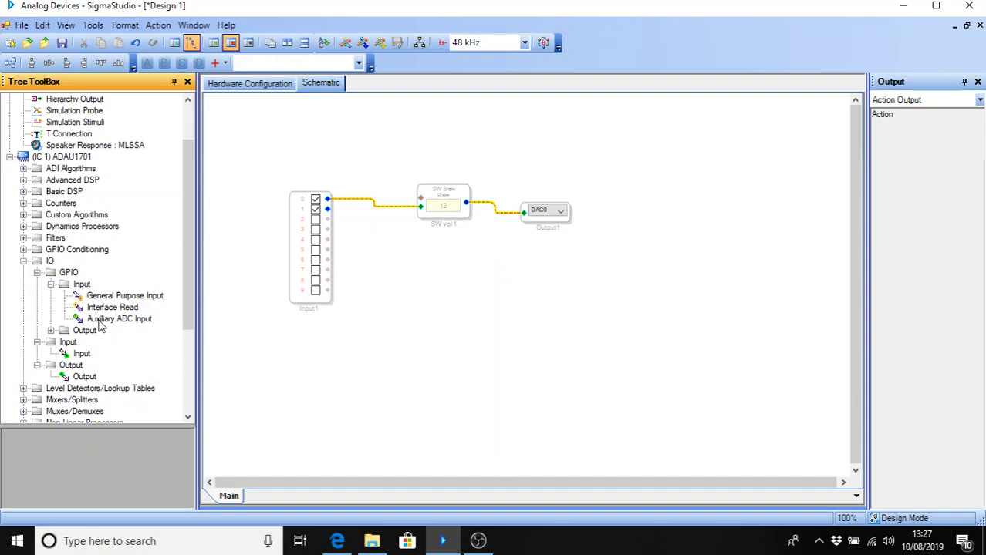
drag(99, 324, 415, 168)
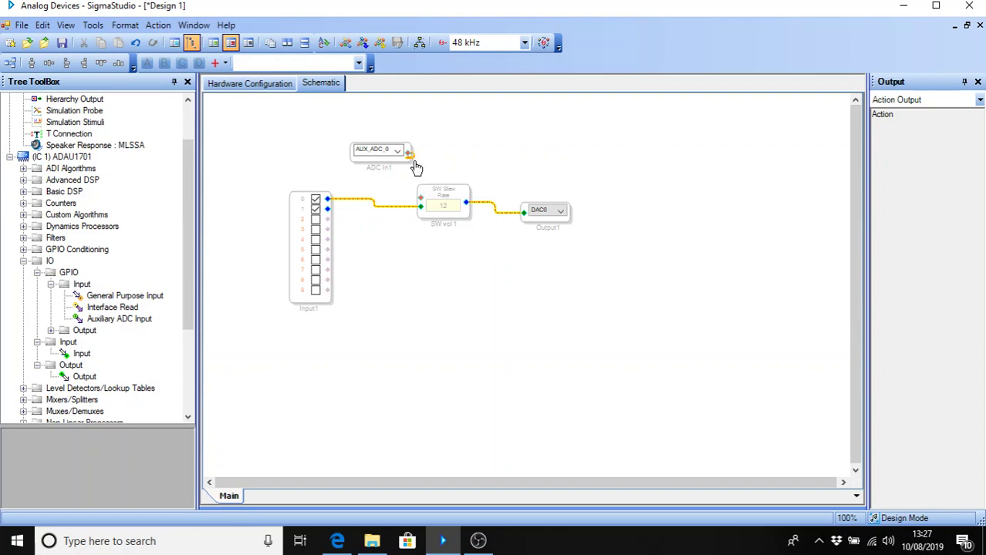
drag(416, 168, 421, 198)
key(F7)
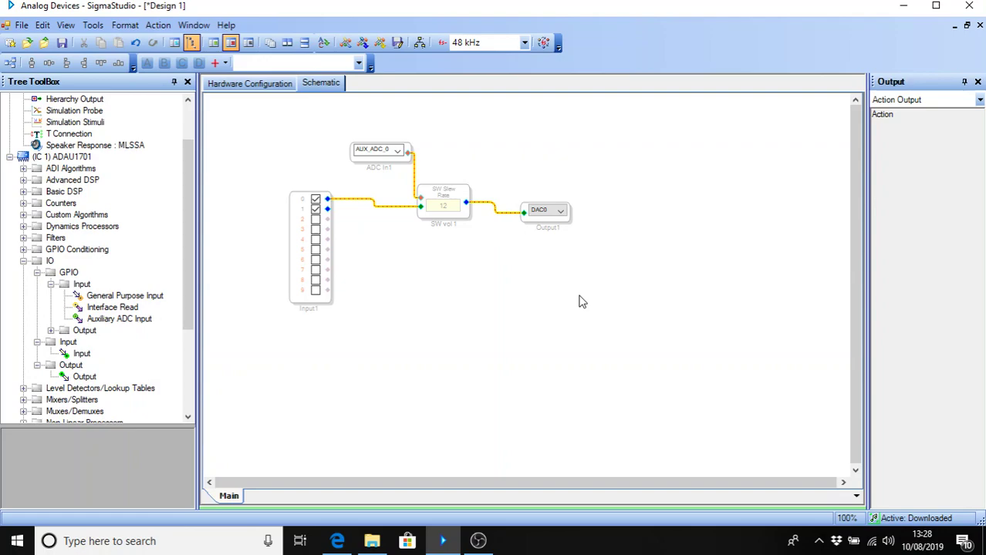
key(alt+Tab)
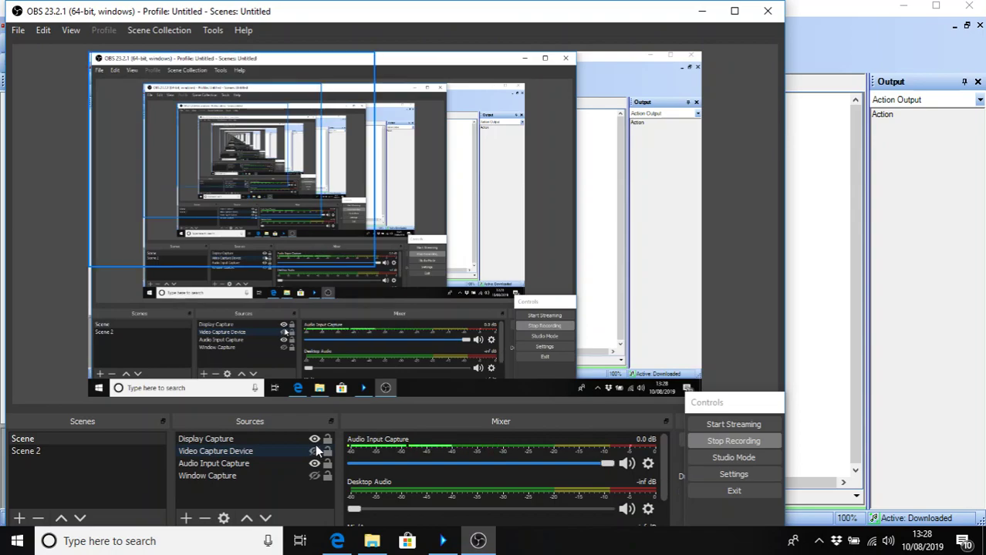
Step: From Hardware Configuration, write the ADAU1701's latest compilation to E2PROM, accepting the EEPROM Properties
click(442, 540)
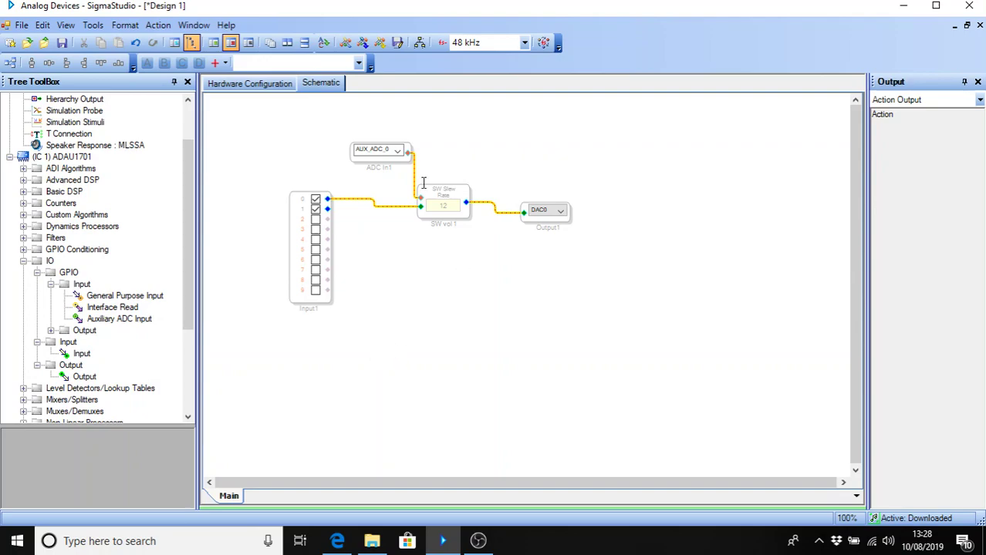
click(274, 87)
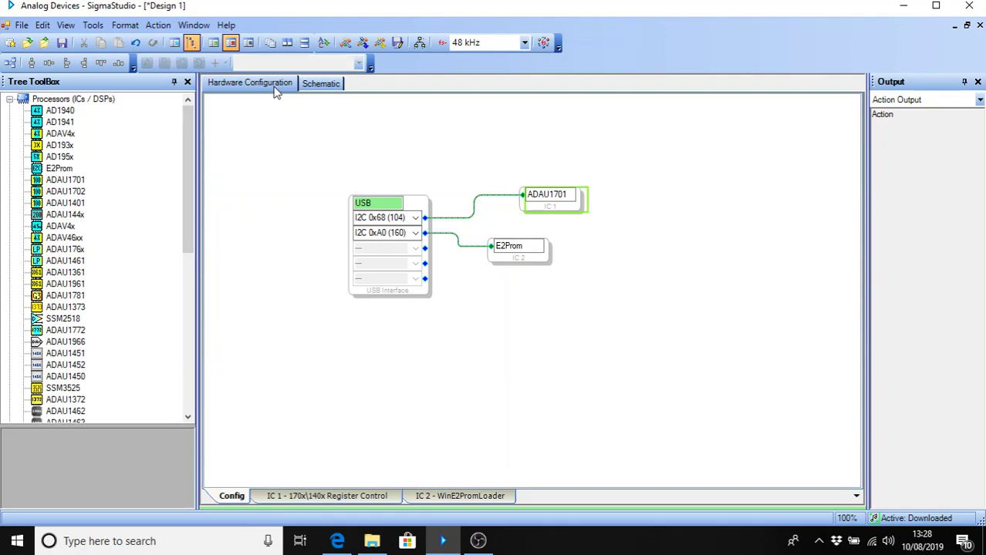
right_click(545, 213)
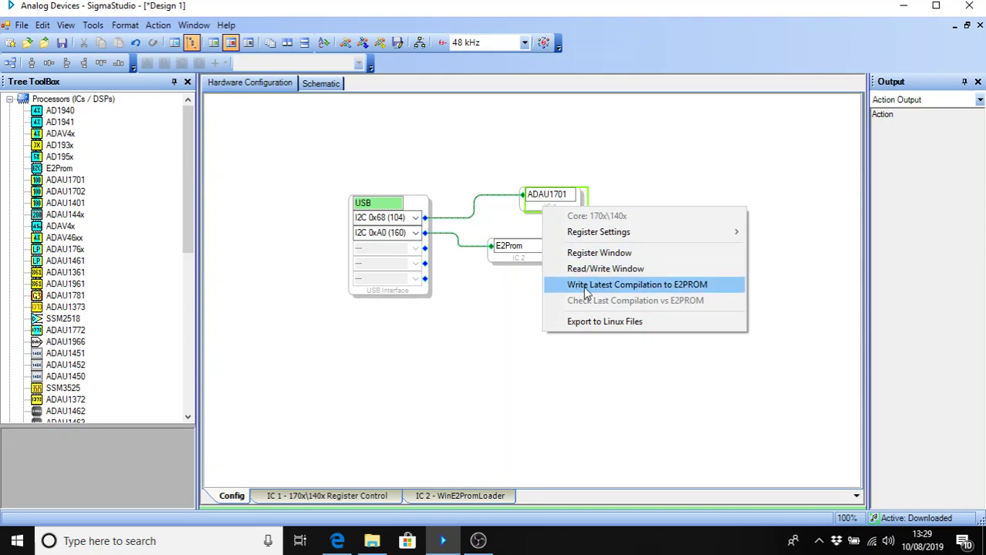
click(654, 288)
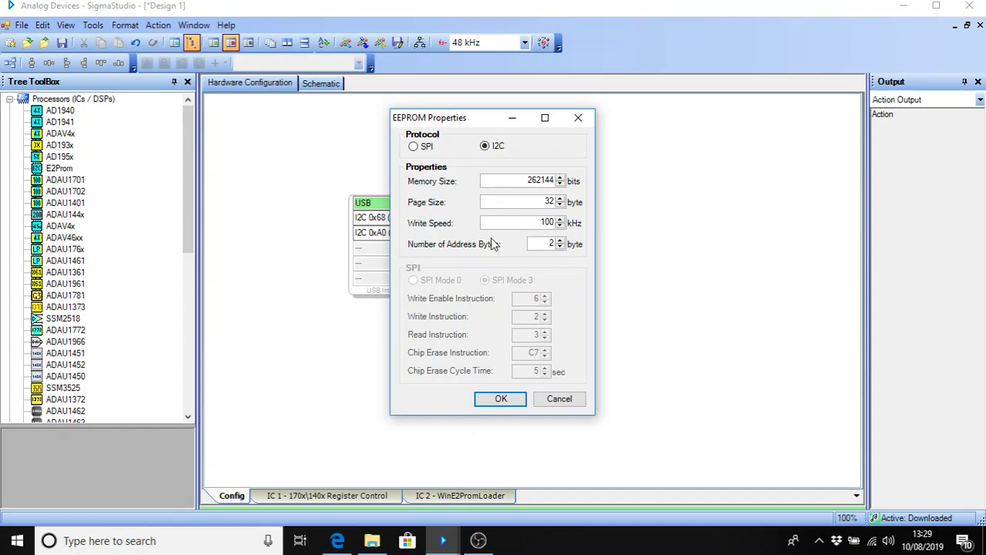
click(500, 399)
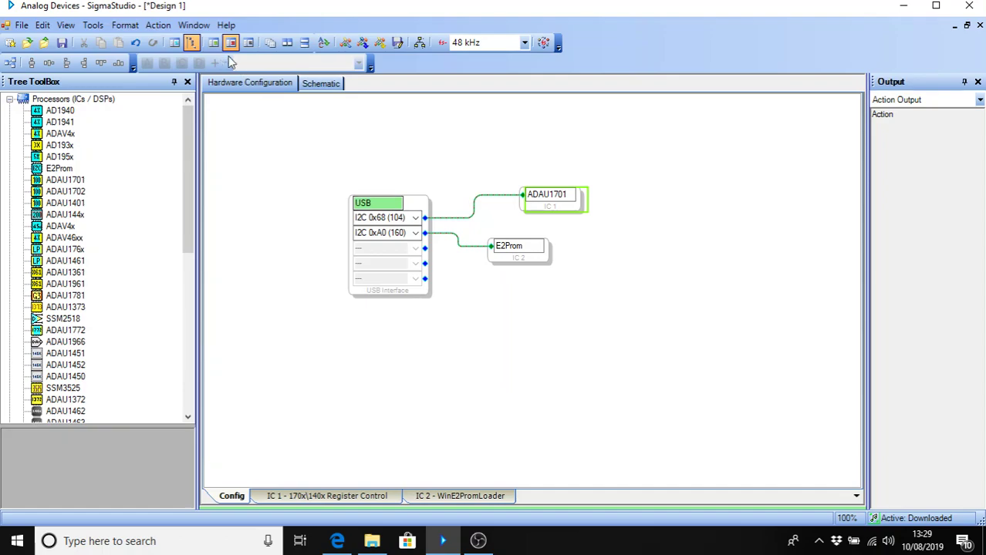
Step: Grow the SW vol 1 cell by one channel via Grow Algorithm > 1. Ext vol (SW slew)
click(307, 89)
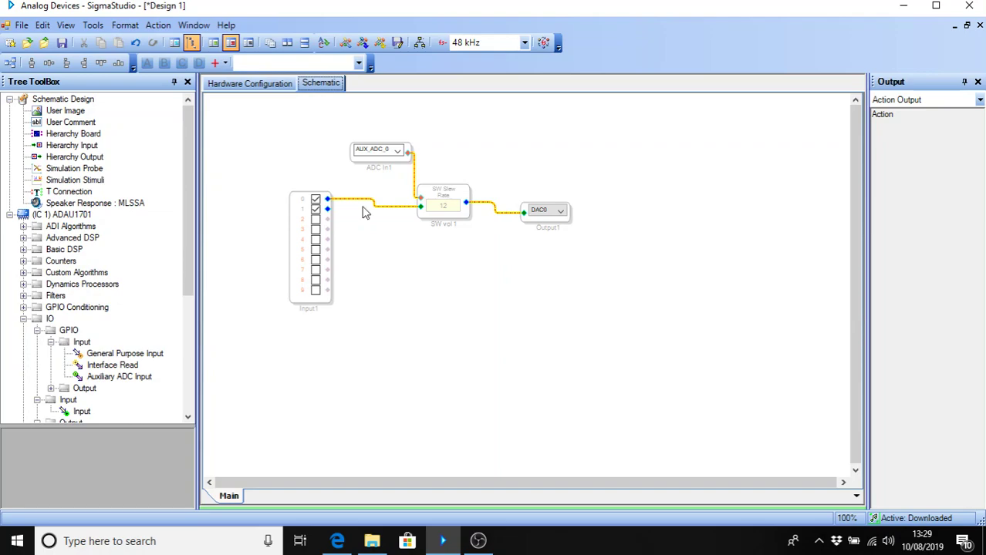
right_click(435, 222)
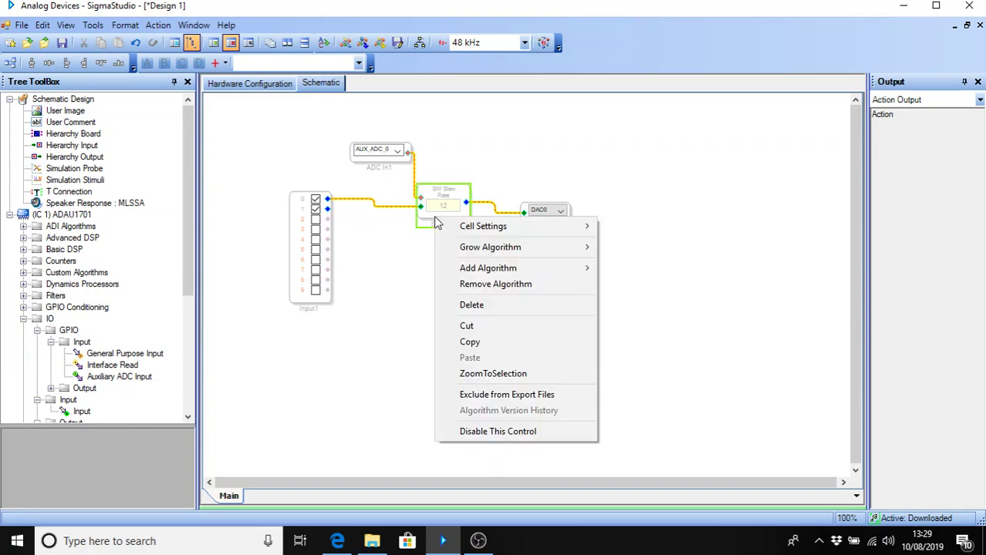
mouse_move(487, 255)
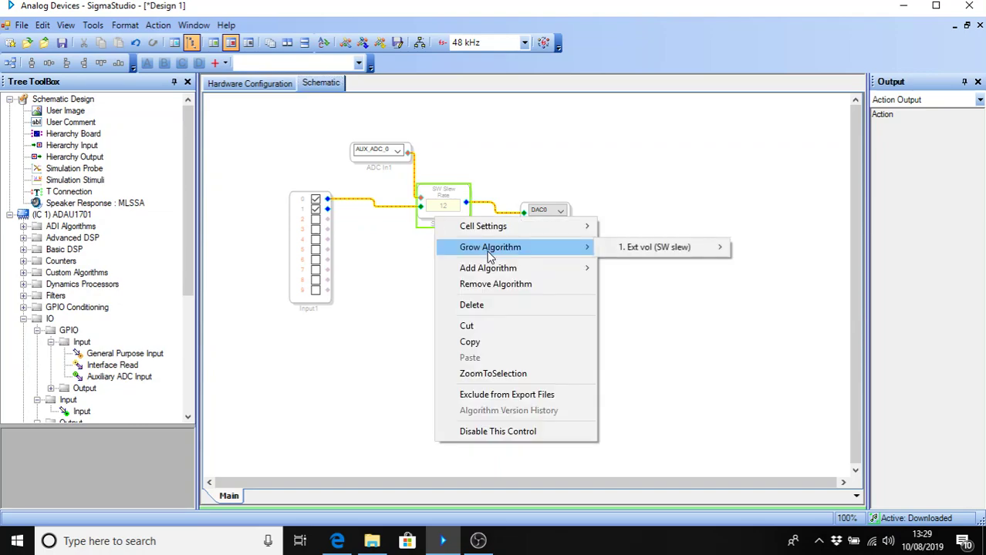
mouse_move(648, 254)
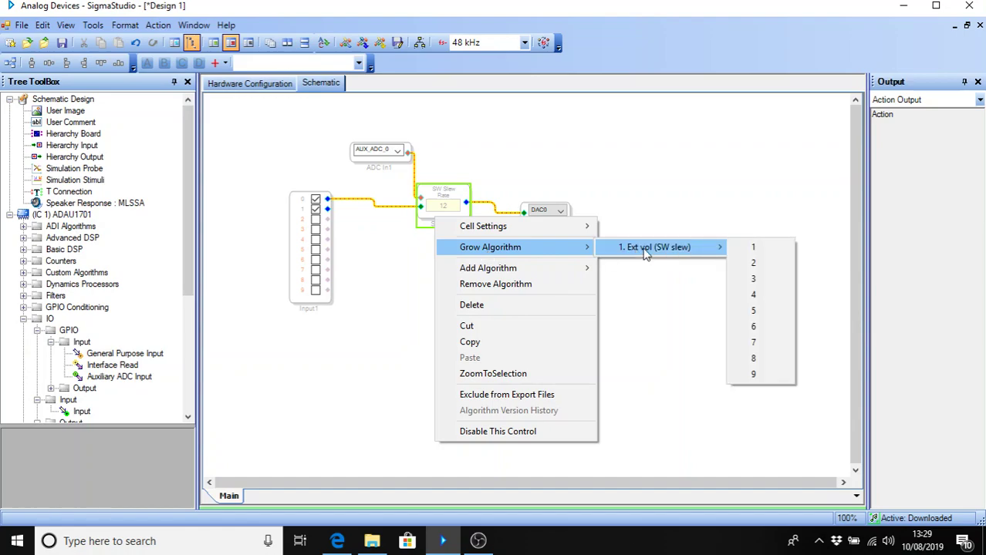
click(751, 249)
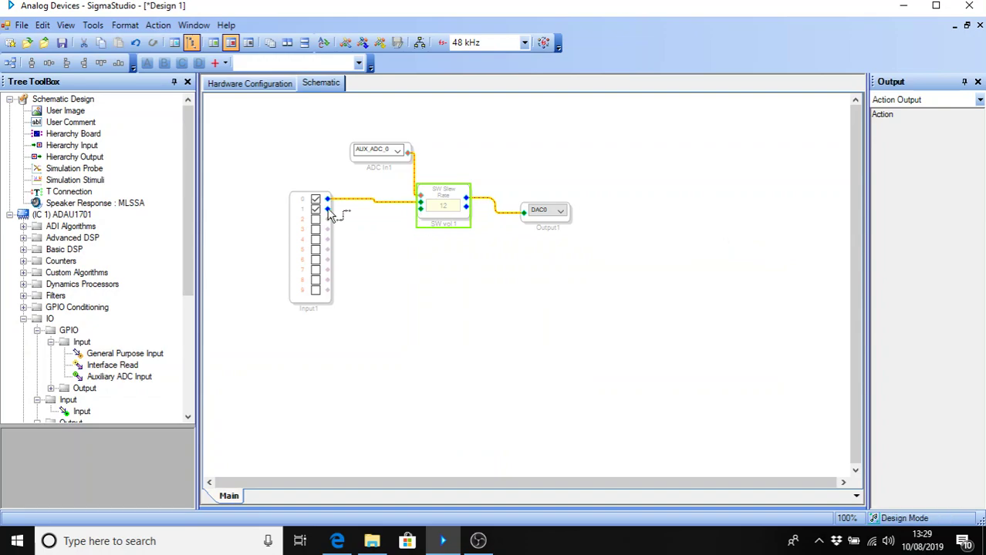
Step: Wire Input1 pin 1 through SW vol 1's second channel to a new DAC1 output, then Link Compile Download
drag(328, 209, 419, 208)
scroll(180, 280, down, 2)
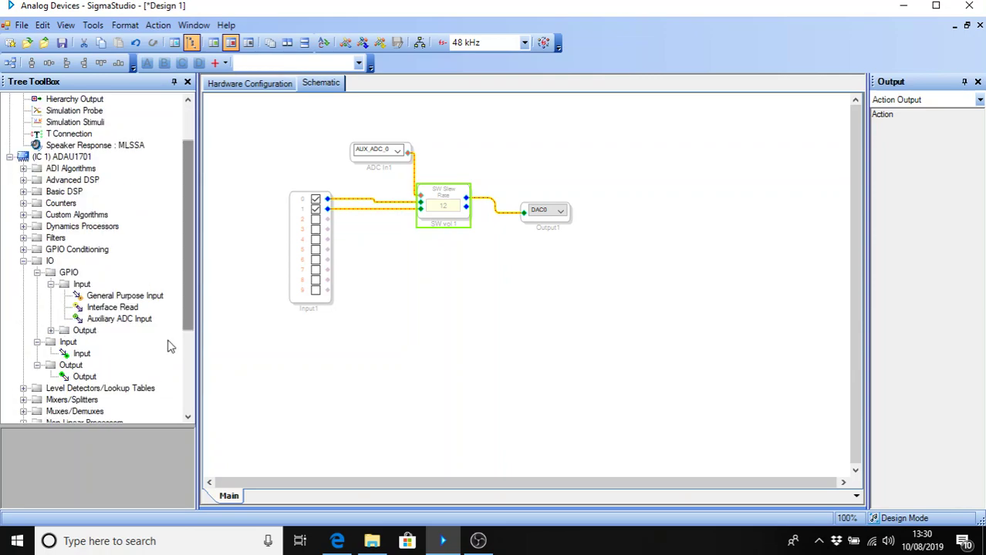
drag(170, 347, 534, 268)
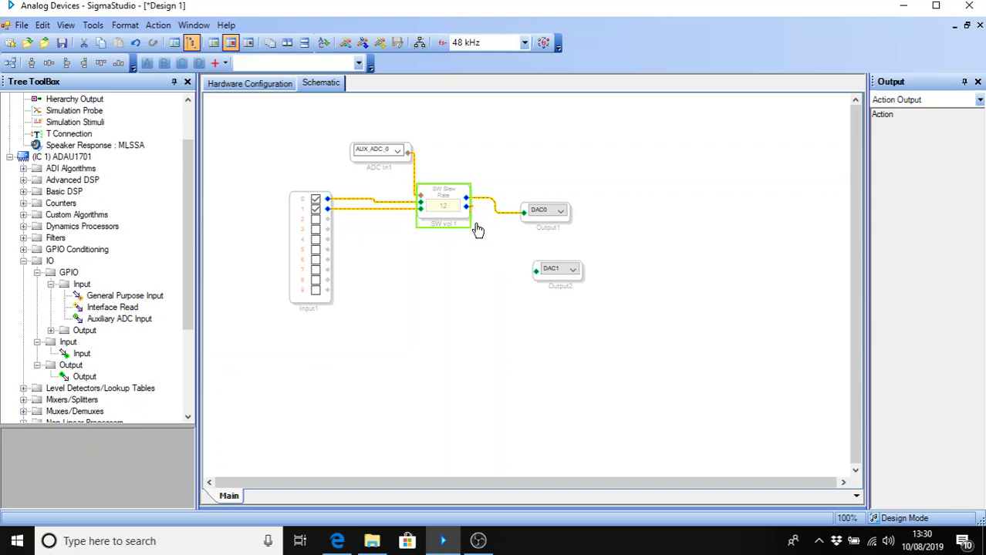
drag(466, 206, 536, 271)
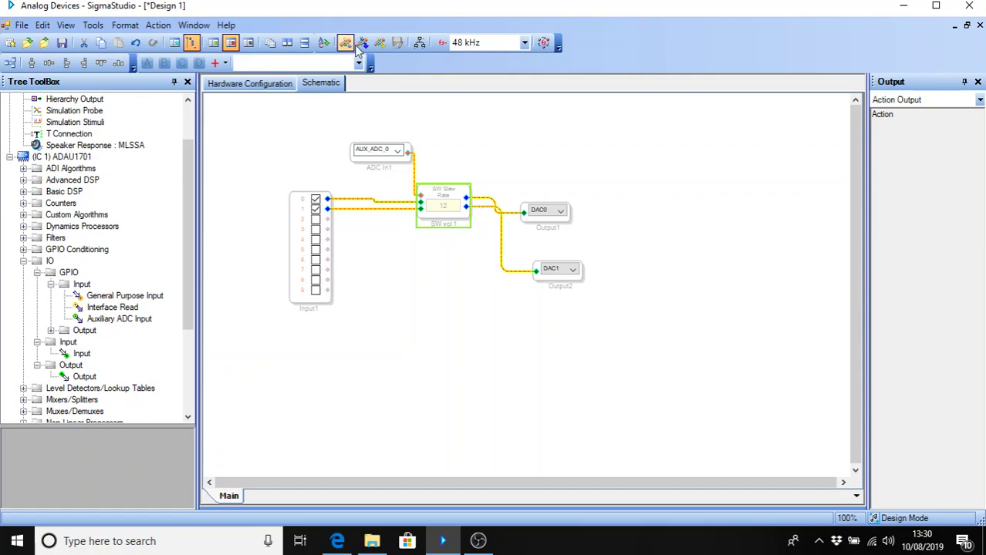
click(380, 44)
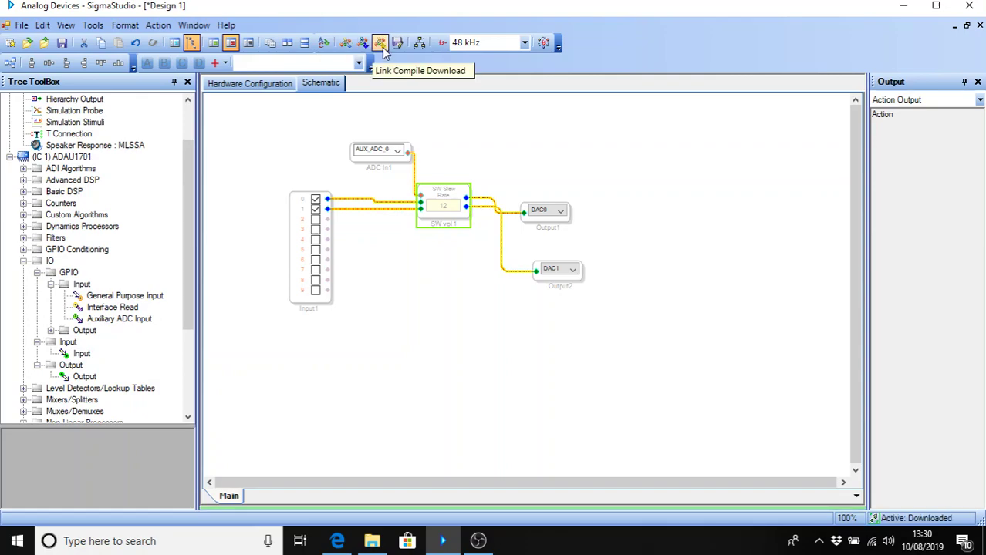